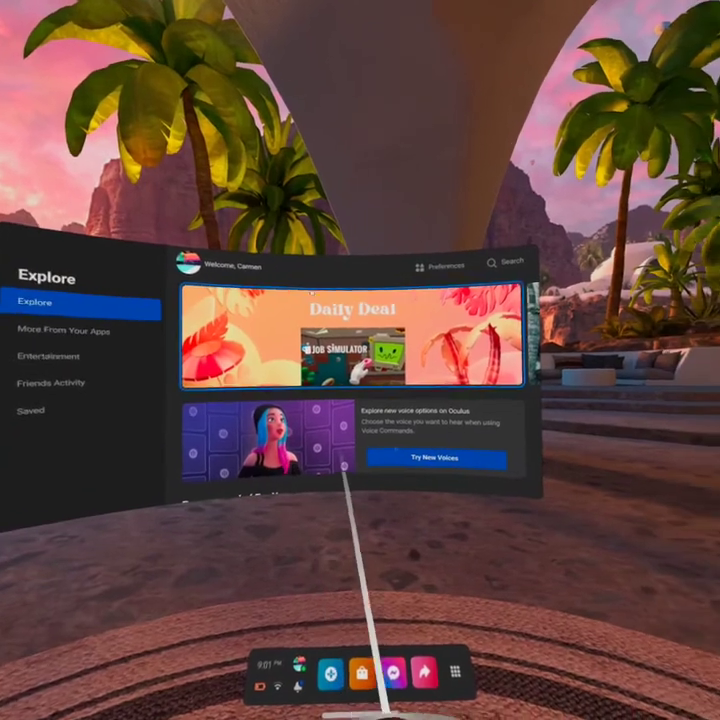
- Open the home preferences and review the Oculus Essentials entries down to Browse Oculus Store
left_click(455, 459)
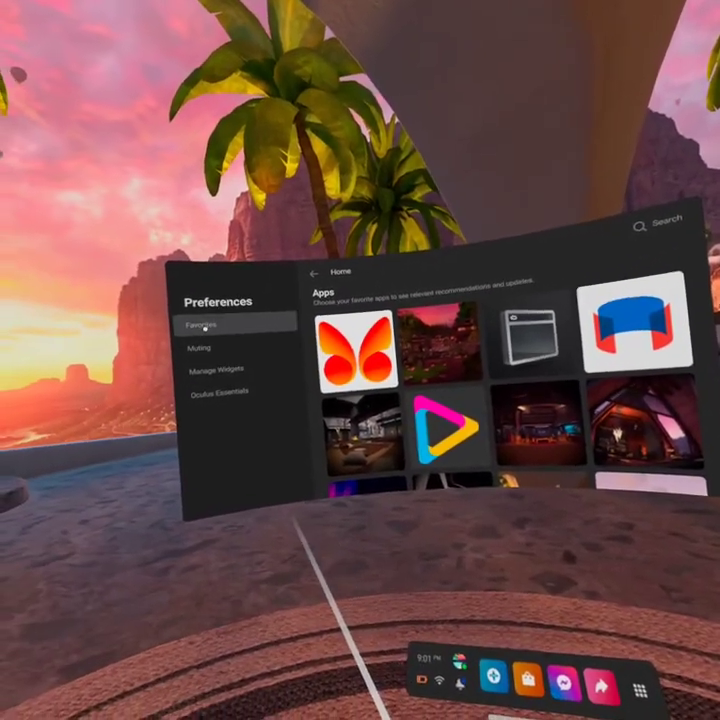
left_click(211, 376)
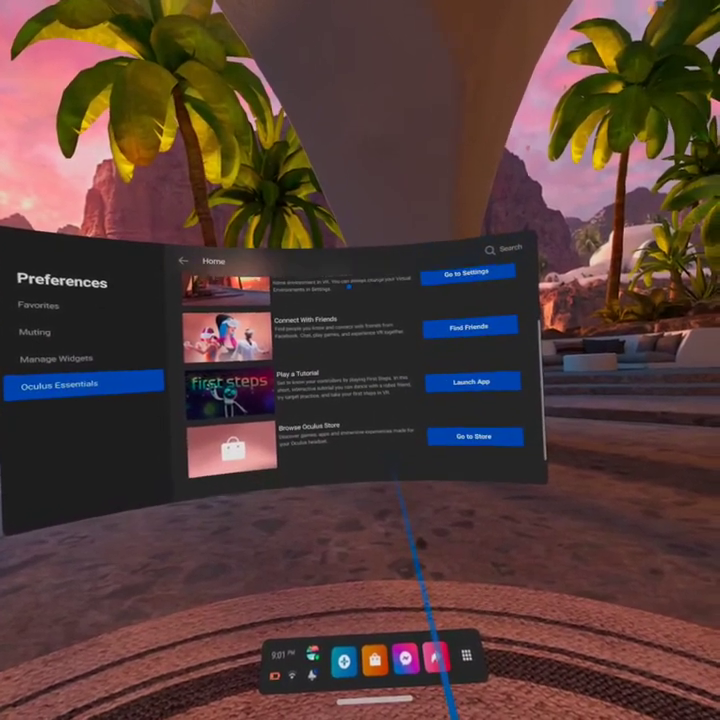
scroll(362, 293, "down", 1)
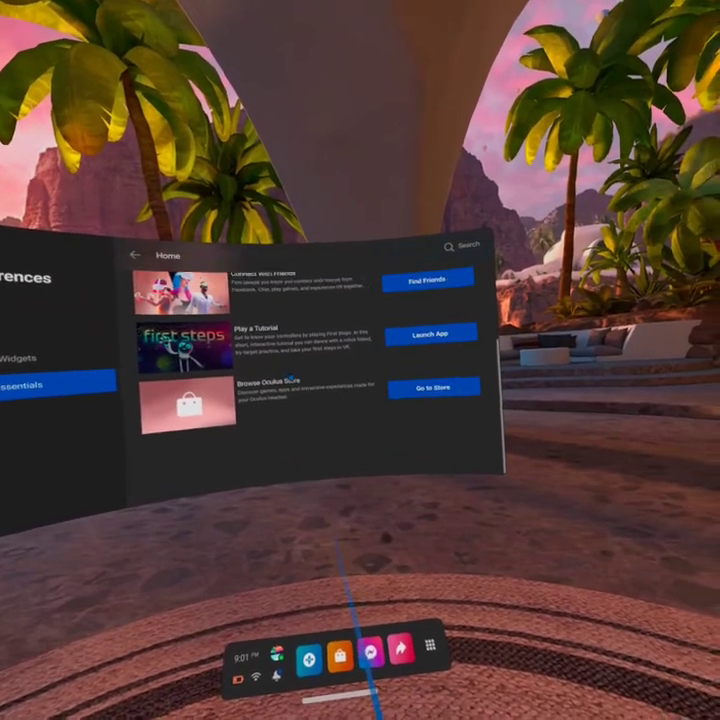
scroll(330, 350, "up", 1)
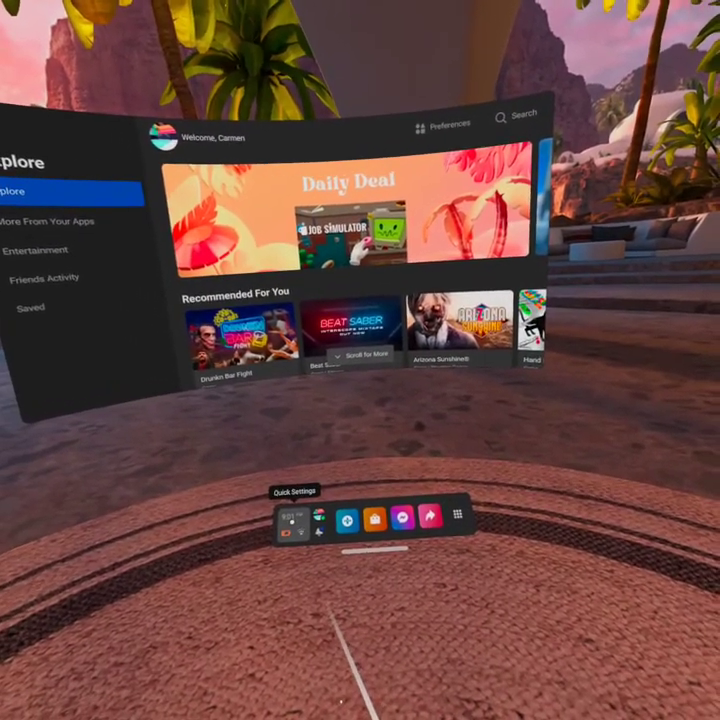
- Open the quick settings, back out of creating a Guardian boundary, and adjust the display brightness
left_click(292, 522)
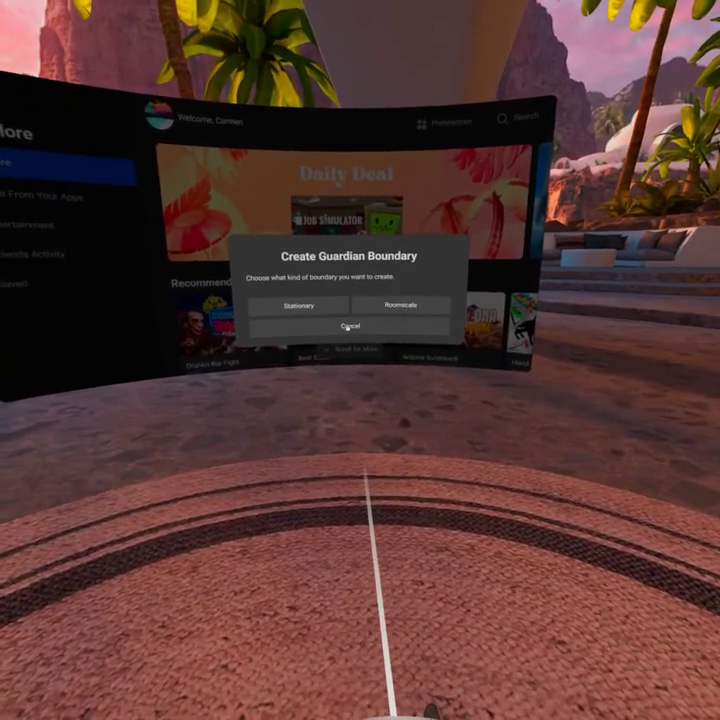
left_click(348, 326)
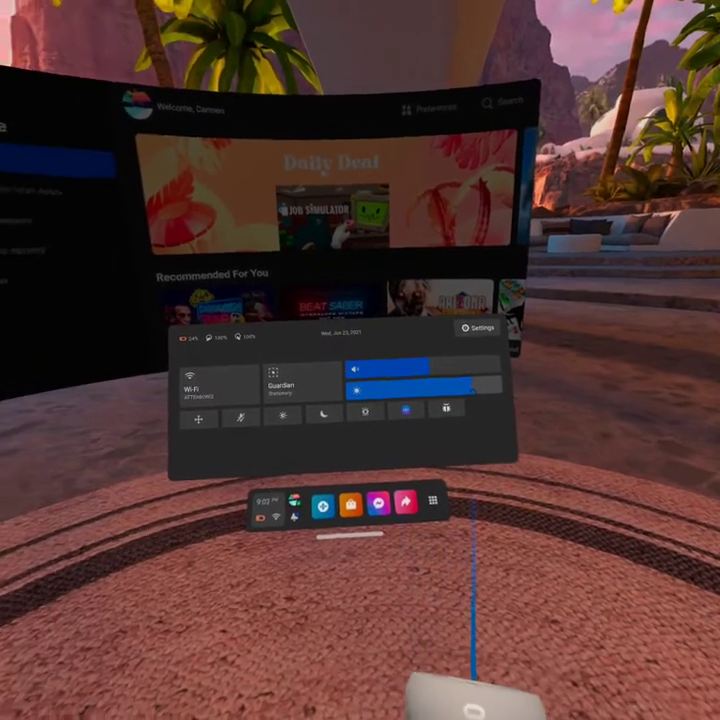
left_click_drag(400, 386, 435, 386)
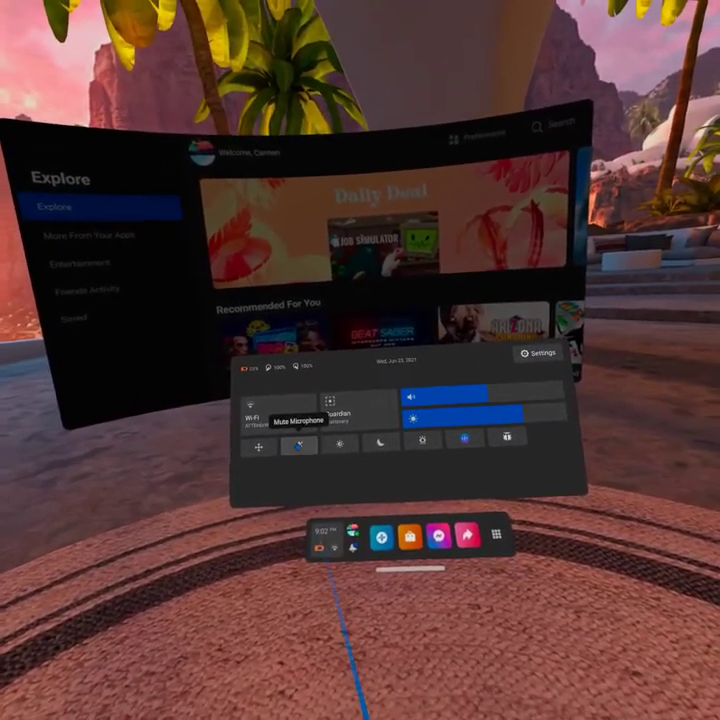
- Examine the microphone mute, night display and Do Not Disturb toggles in the quick settings
left_click(299, 440)
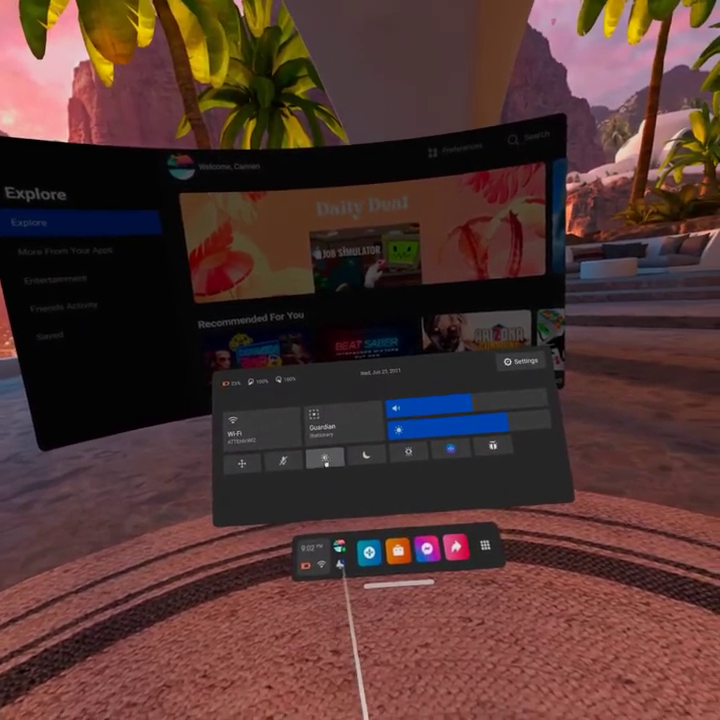
left_click(324, 455)
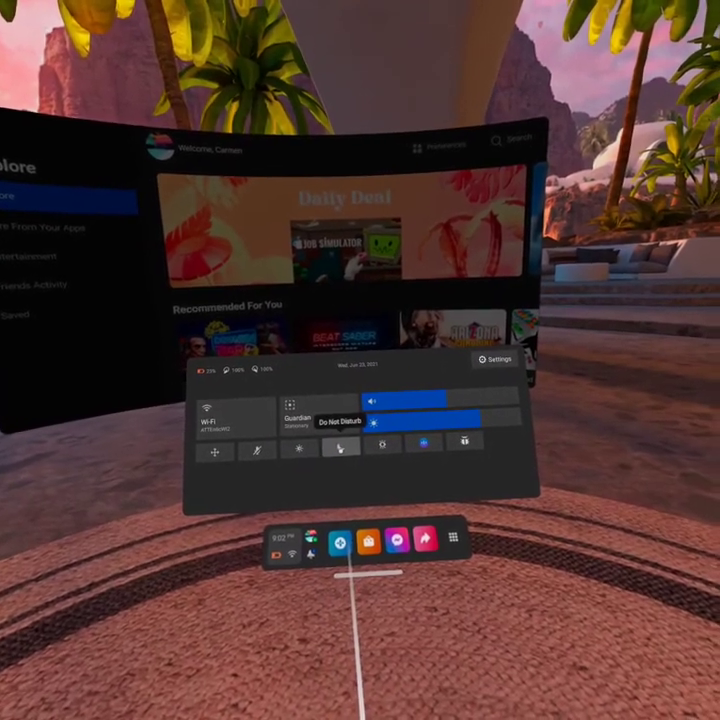
left_click(330, 450)
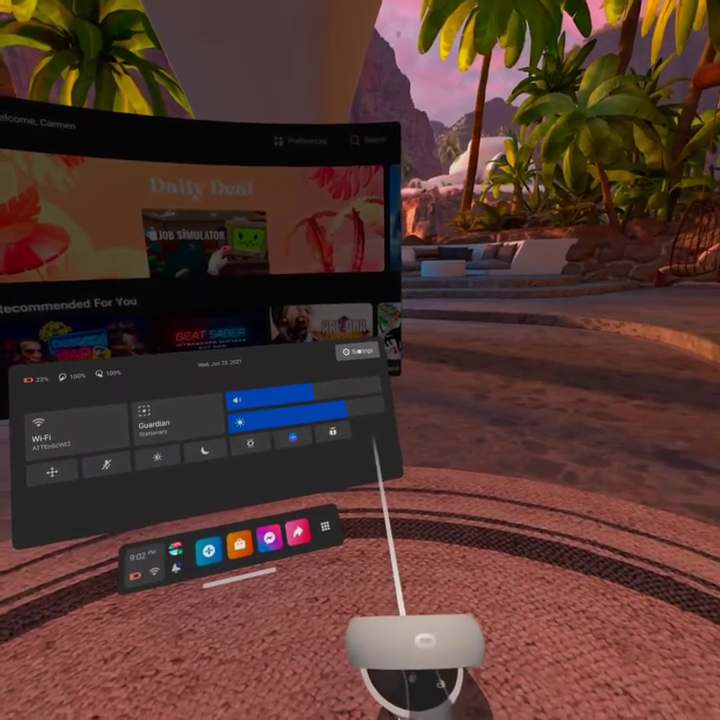
- Open the full settings and review the Guardian options down to the roomscale boundary sensitivity
left_click(355, 358)
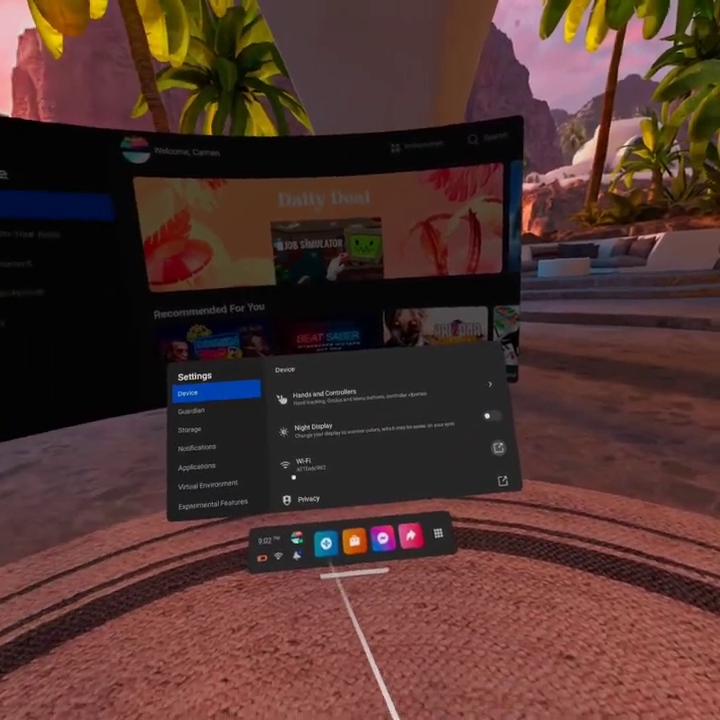
scroll(265, 438, "down", 1)
scroll(266, 438, "down", 1)
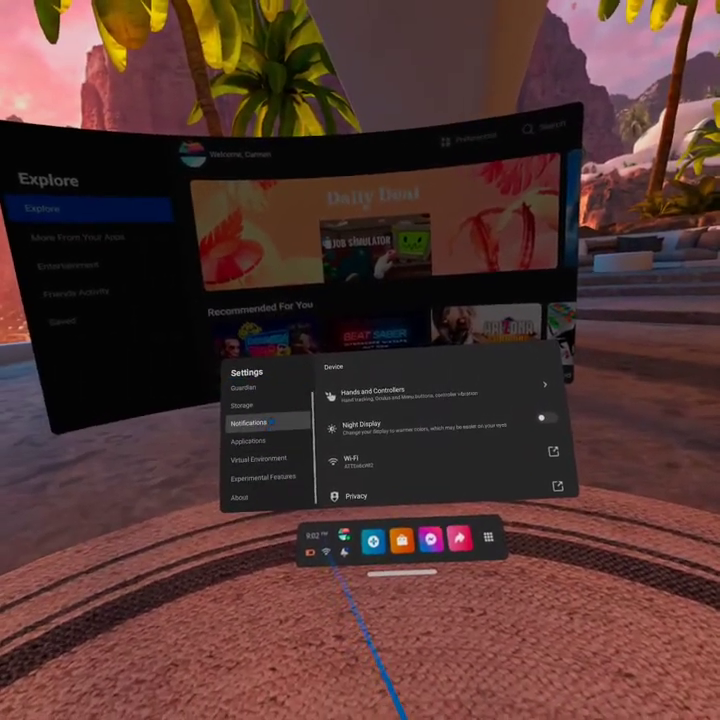
scroll(284, 397, "up", 2)
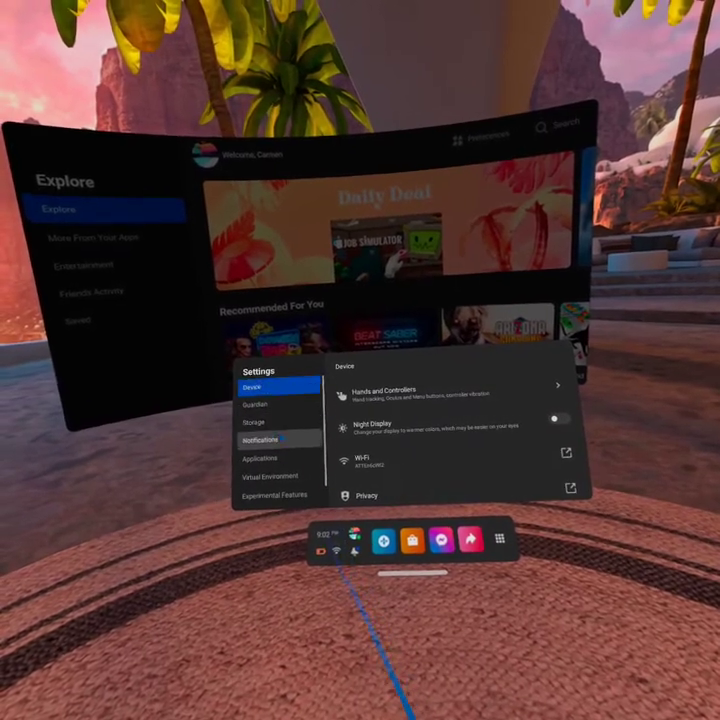
left_click(262, 396)
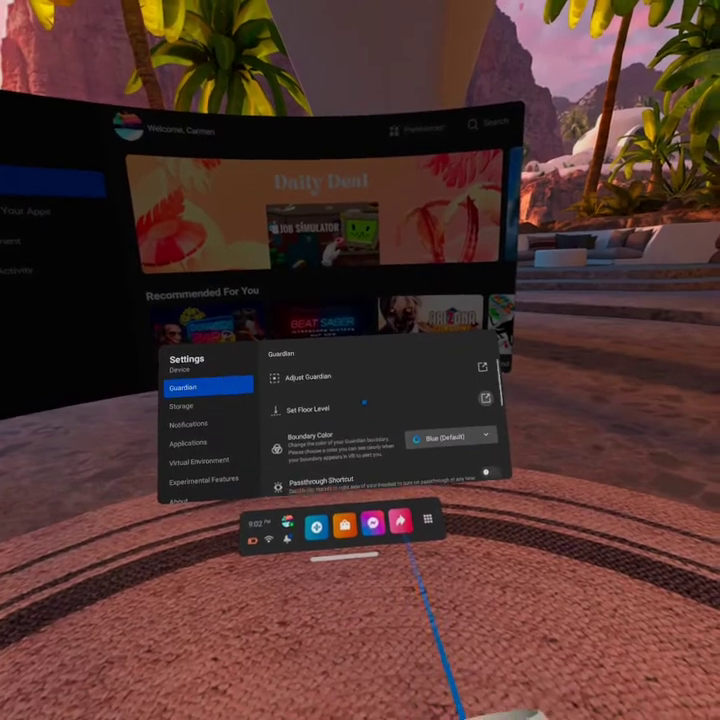
scroll(395, 448, "down", 2)
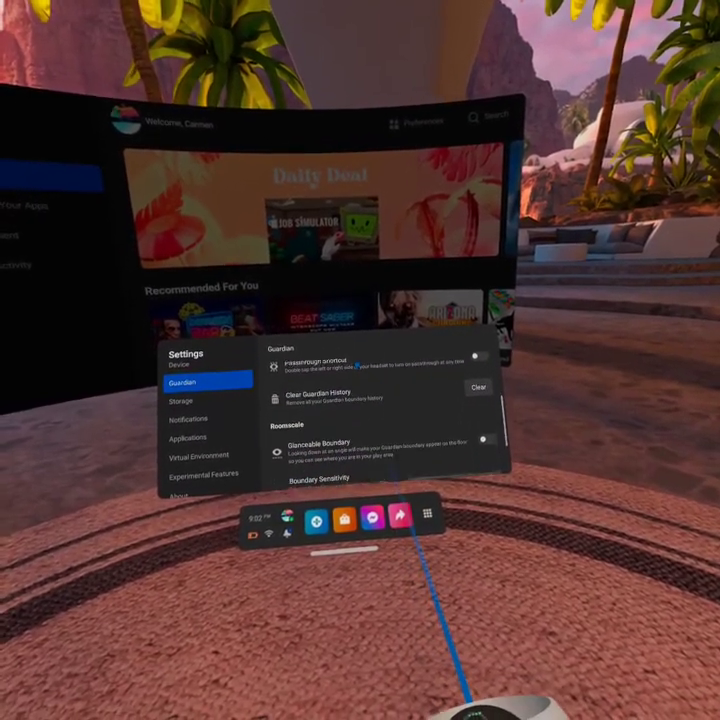
scroll(385, 430, "down", 1)
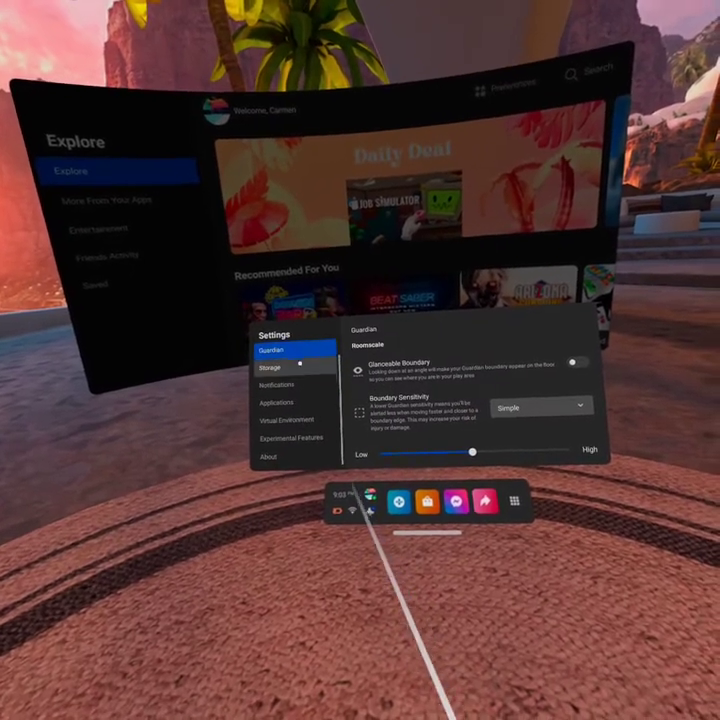
- Review the notification settings and the application permissions, including the list of individual apps
left_click(288, 388)
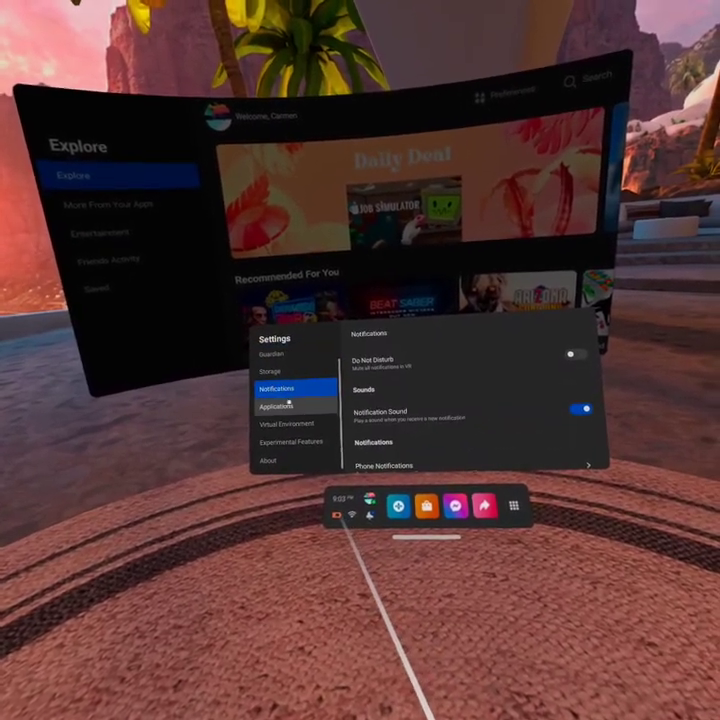
left_click(280, 405)
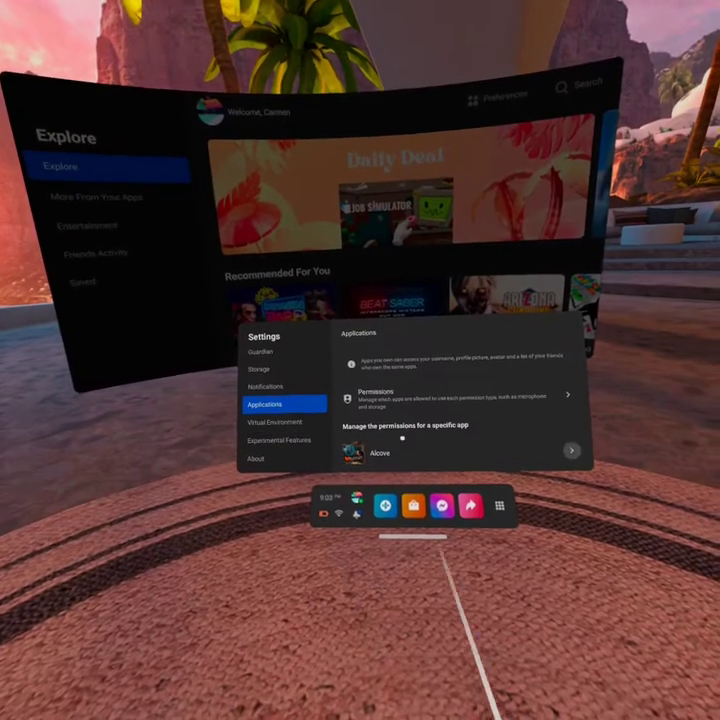
mouse_move(402, 434)
left_mouse_down()
mouse_move(397, 381)
mouse_move(407, 393)
mouse_move(405, 425)
left_mouse_up()
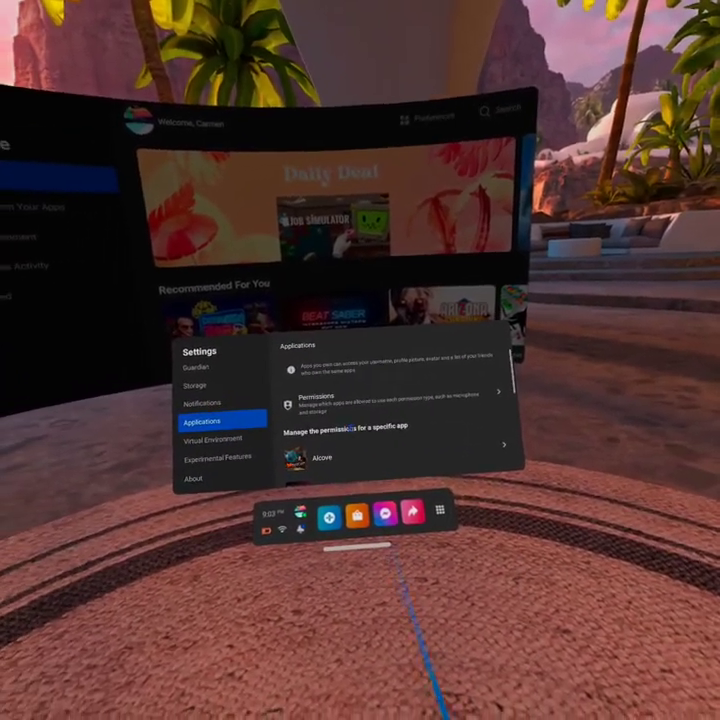
mouse_move(350, 428)
left_mouse_down()
mouse_move(357, 362)
mouse_move(357, 409)
left_mouse_up()
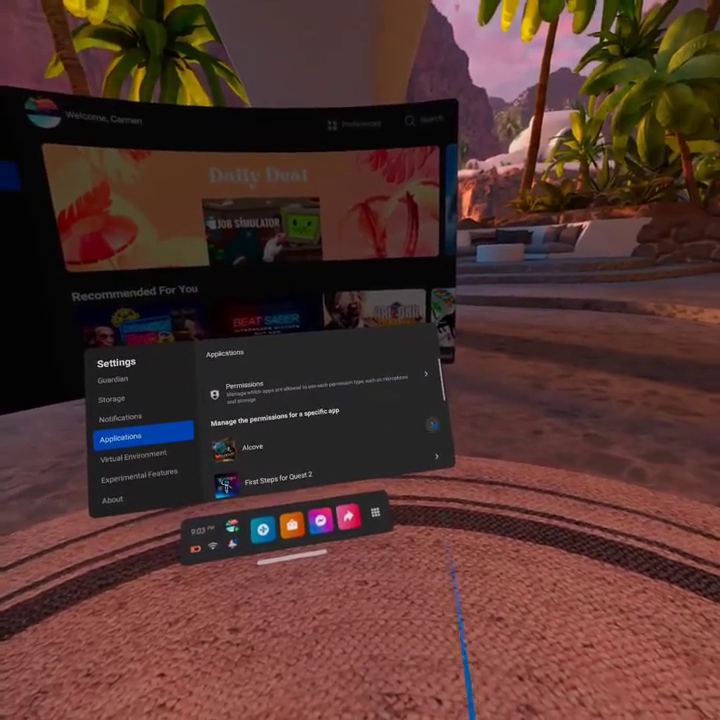
left_click(441, 430)
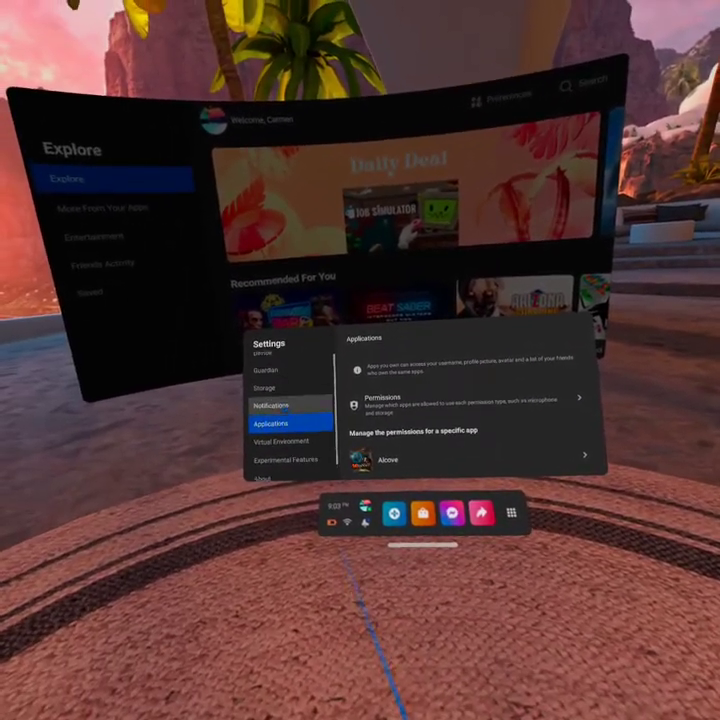
- Apply Ryokan Retreat as the default virtual environment and look over the other available environments
left_click(285, 448)
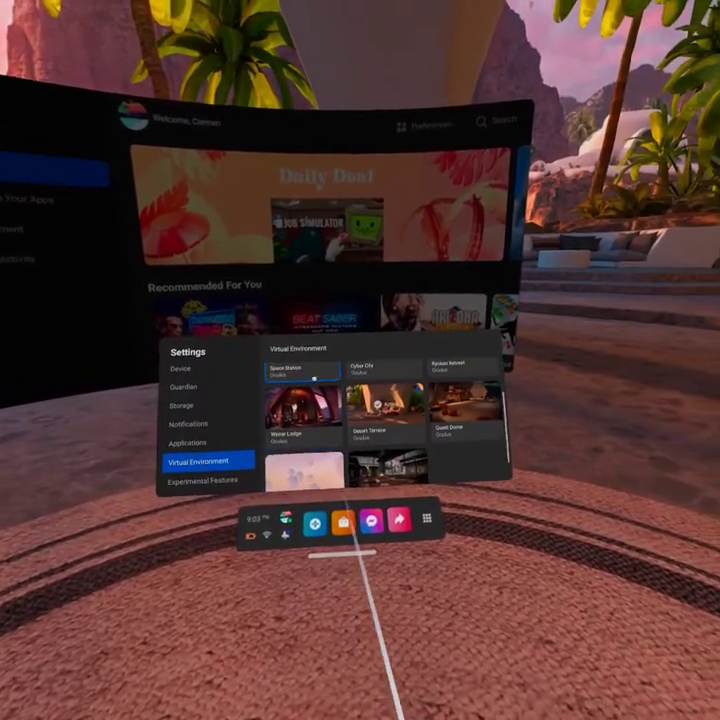
mouse_move(450, 408)
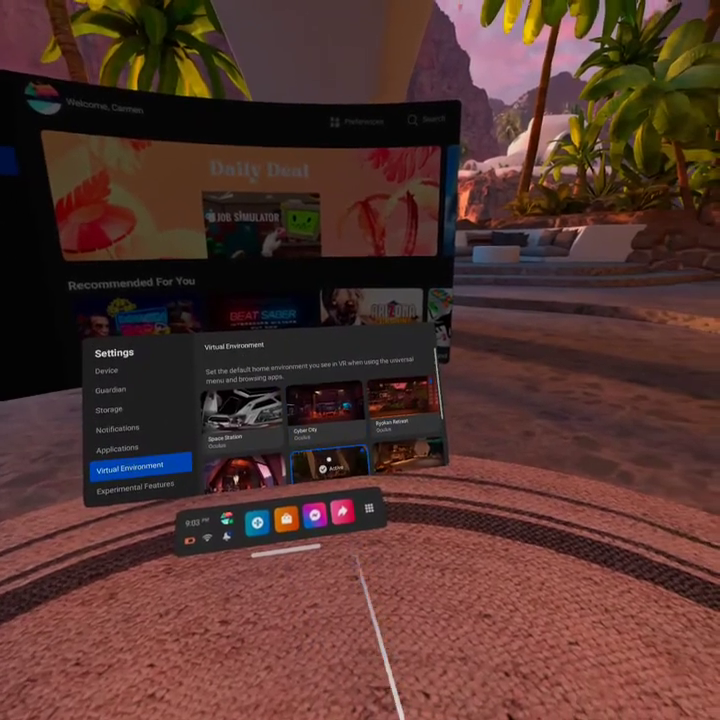
mouse_move(396, 402)
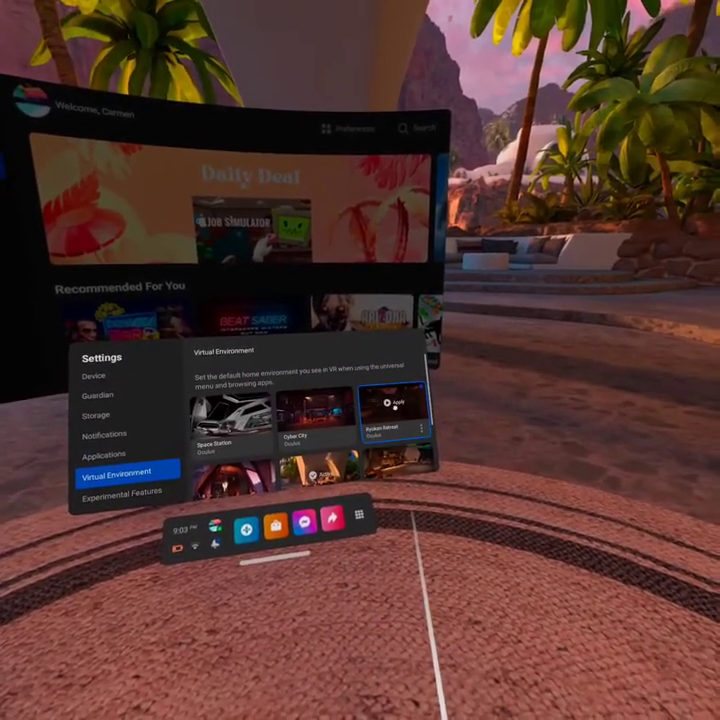
left_click(396, 402)
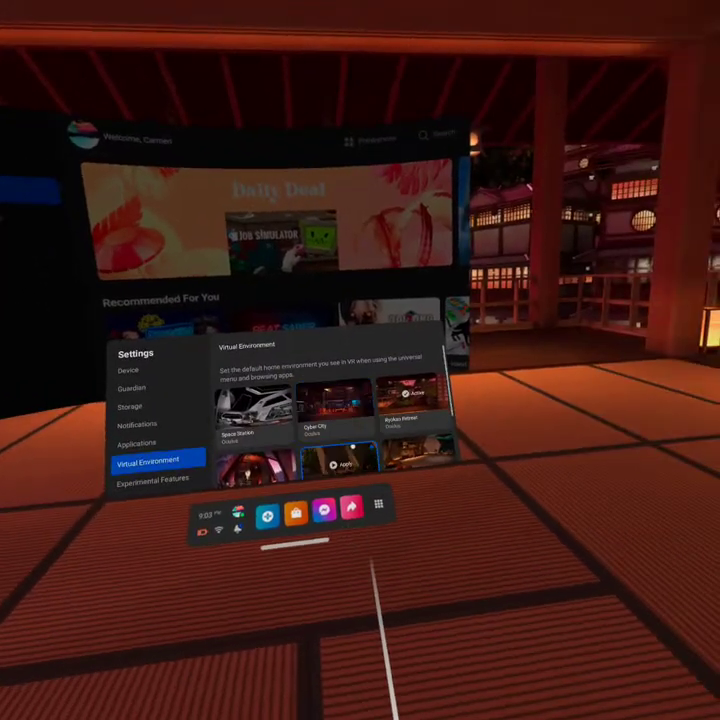
scroll(362, 388, "down", 3)
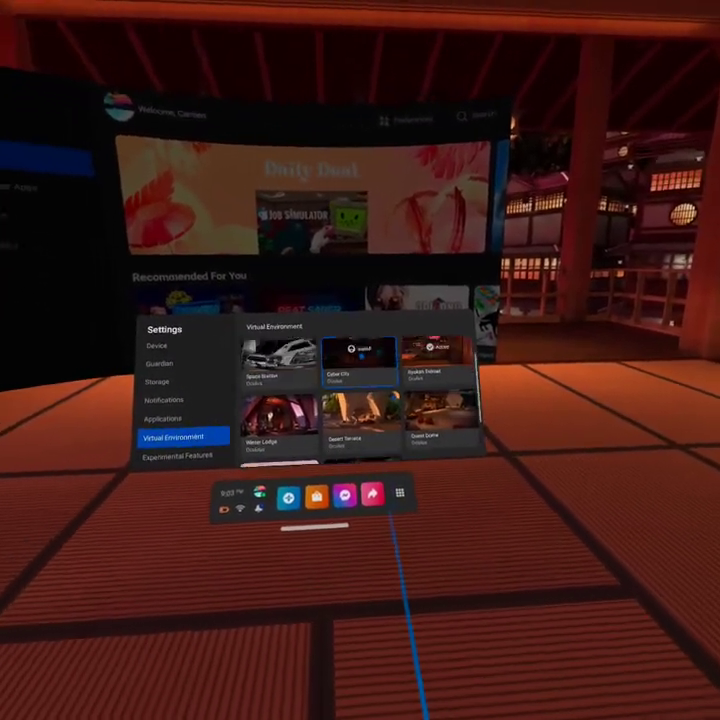
scroll(361, 357, "up", 3)
- Review the experimental features from 120 Hz Refresh Rate down to Universal Menu Overlay
scroll(297, 410, "down", 1)
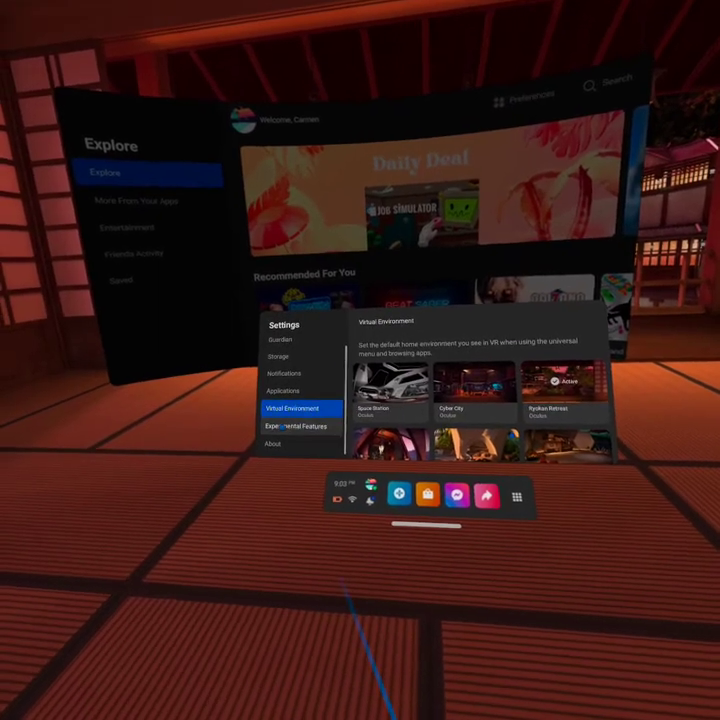
scroll(422, 424, "down", 3)
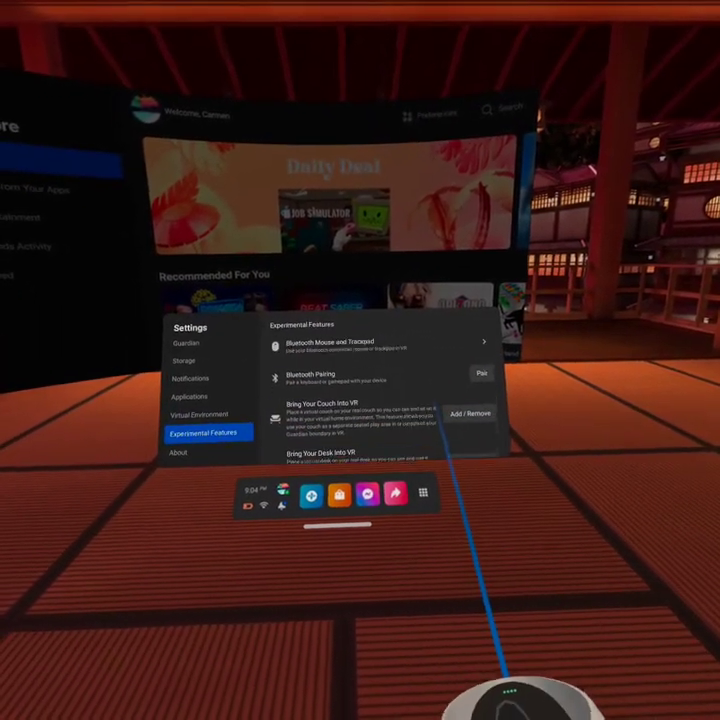
scroll(404, 392, "up", 2)
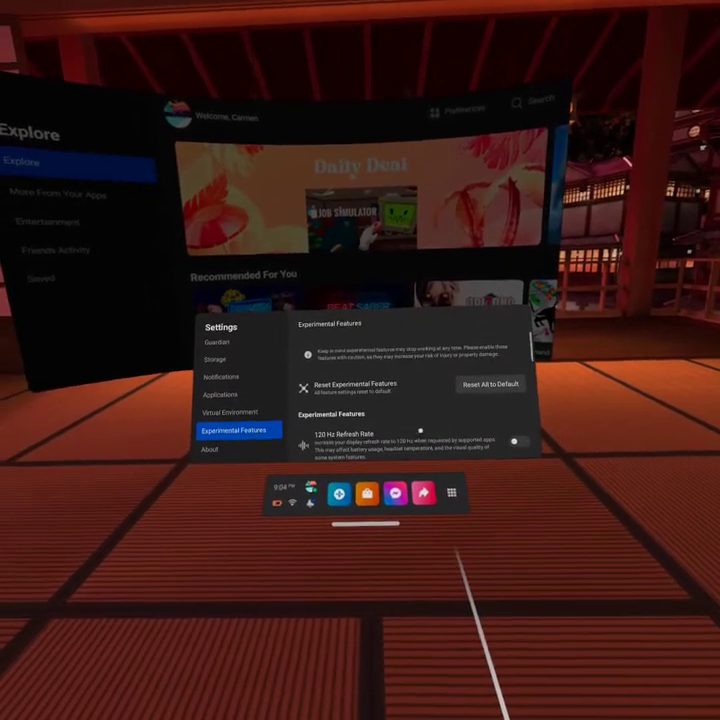
scroll(387, 431, "down", 8)
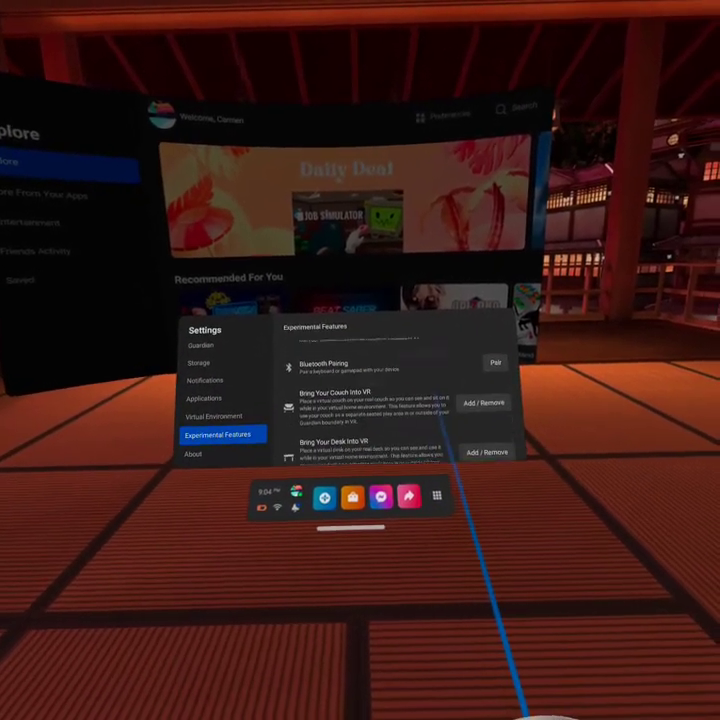
scroll(420, 410, "down", 4)
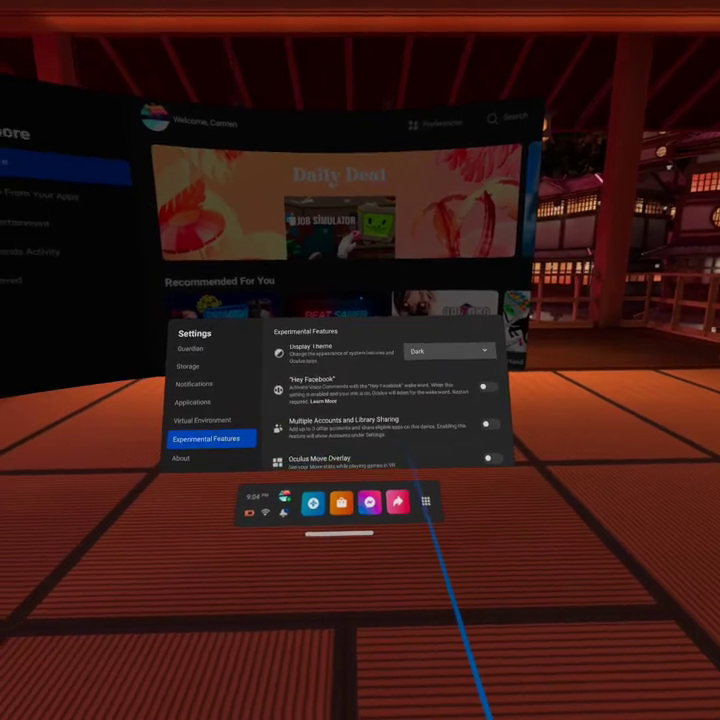
scroll(373, 428, "down", 3)
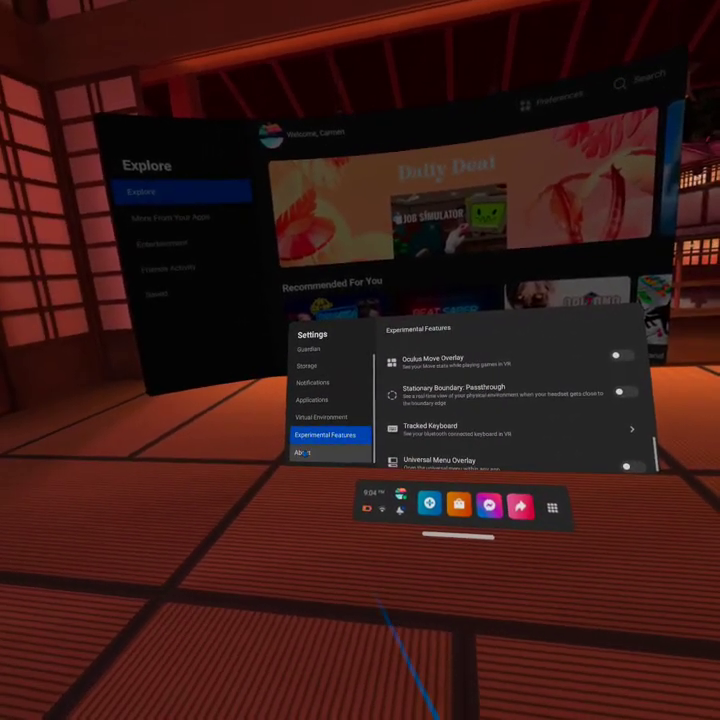
- Check the headset's software update status and version details in the About settings
left_click(302, 452)
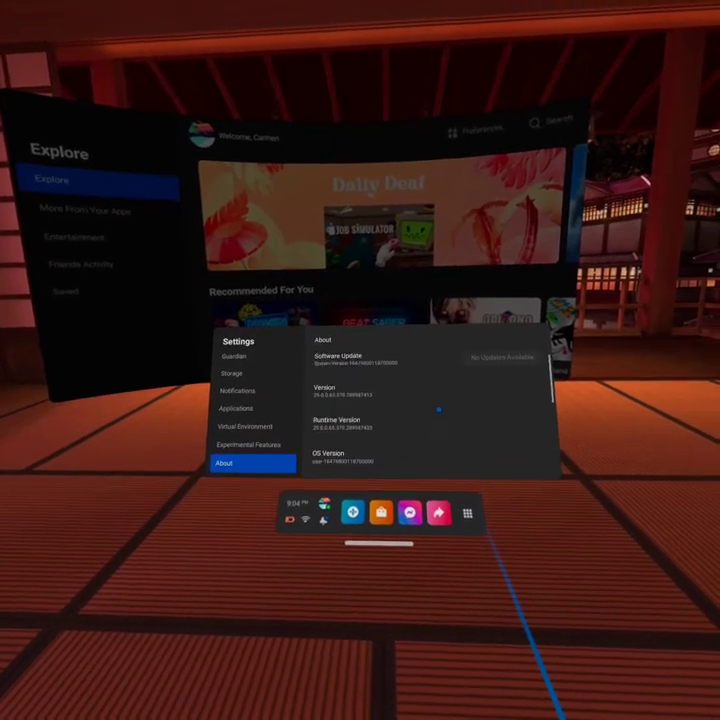
scroll(438, 411, "up", 1)
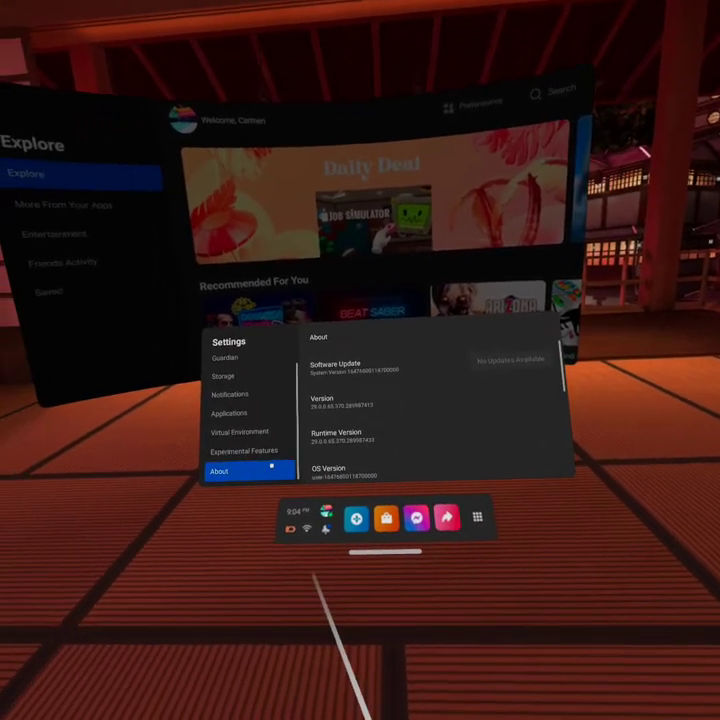
scroll(298, 411, "up", 1)
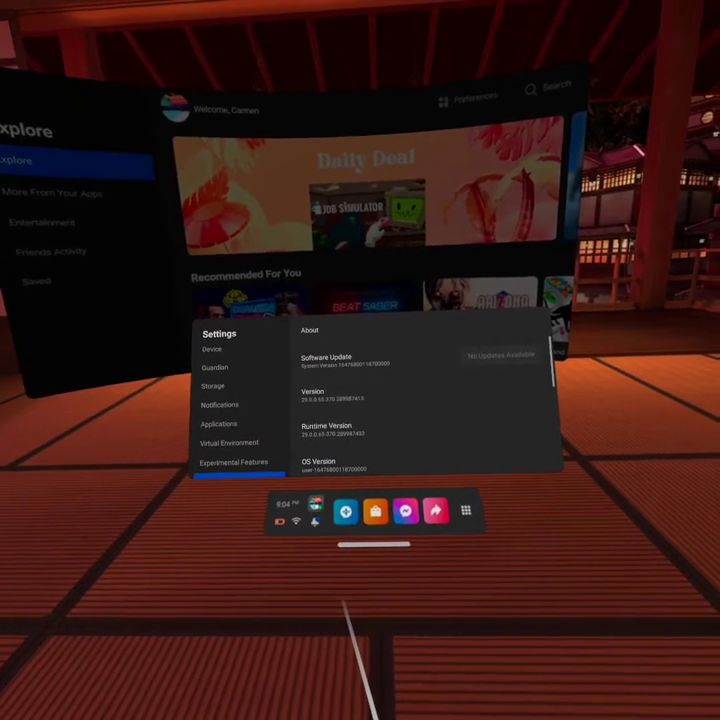
- Open the notifications and look through the list of all recent notifications
left_click(321, 499)
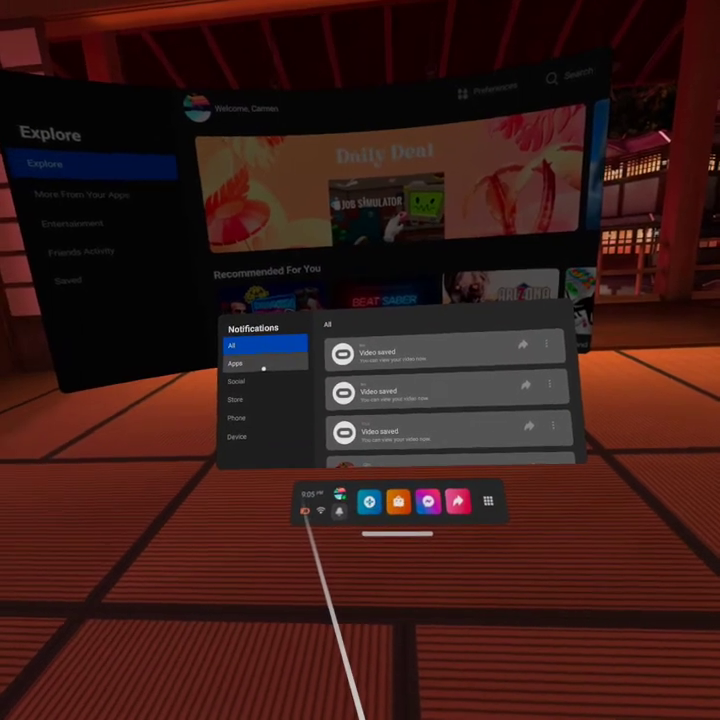
scroll(431, 398, "down", 2)
scroll(420, 410, "up", 2)
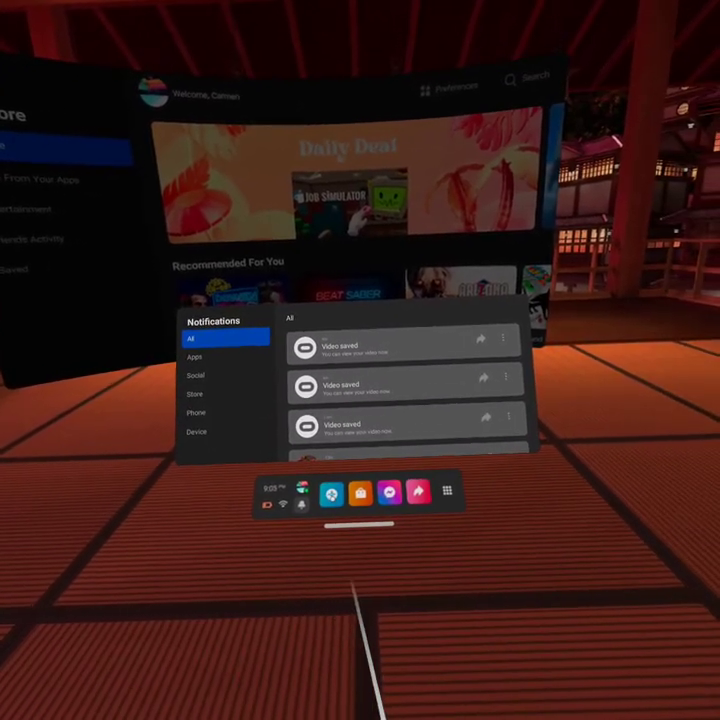
- Browse the Explore feed from the recommended apps down to Popular Destinations Now and back up to the Daily Deal
left_click(335, 490)
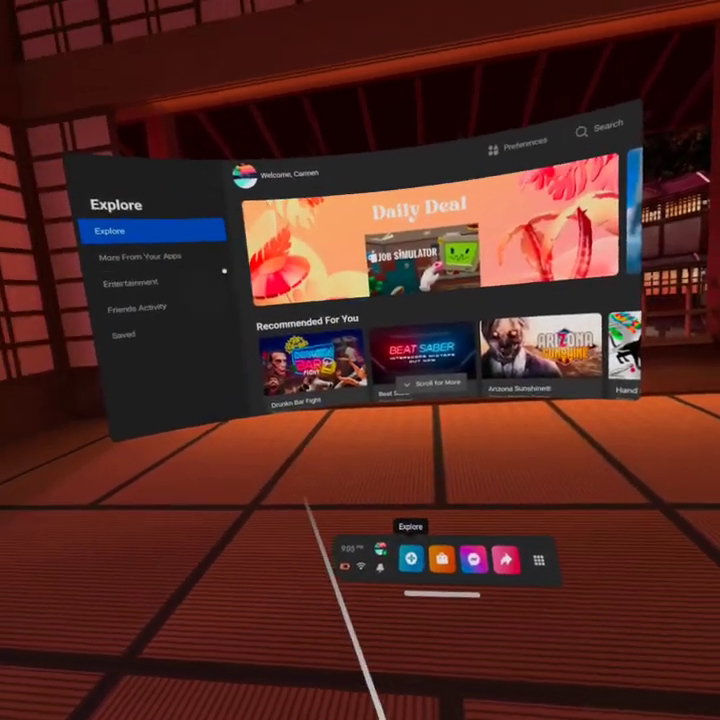
scroll(410, 320, "down", 10)
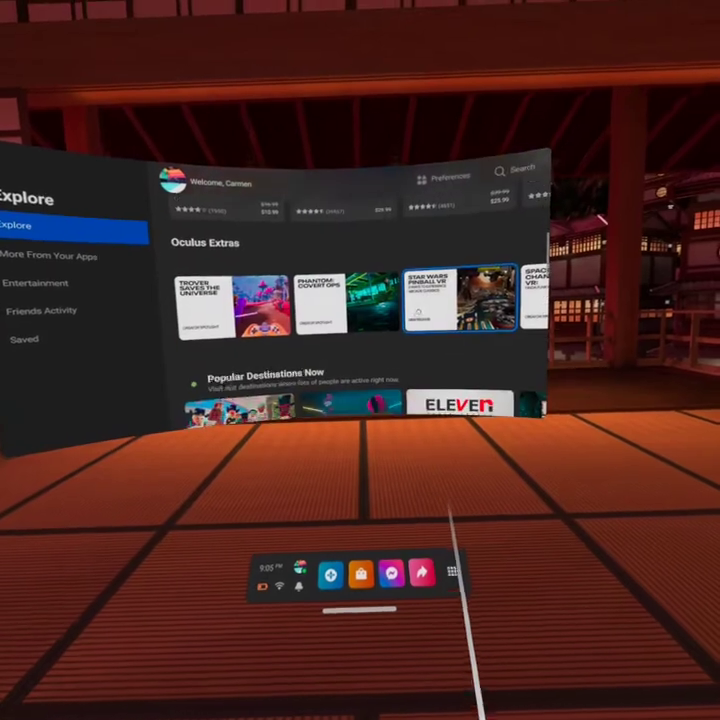
scroll(460, 490, "up", 5)
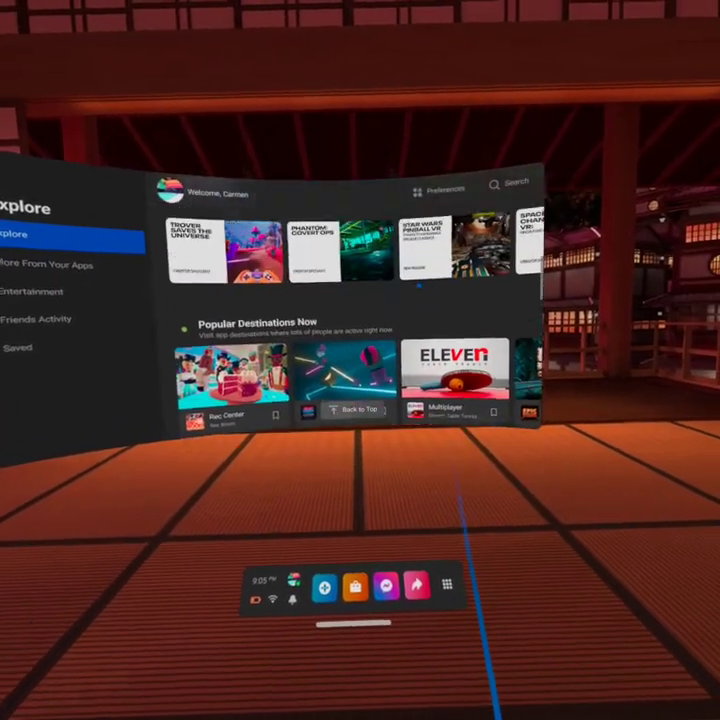
scroll(462, 522, "up", 3)
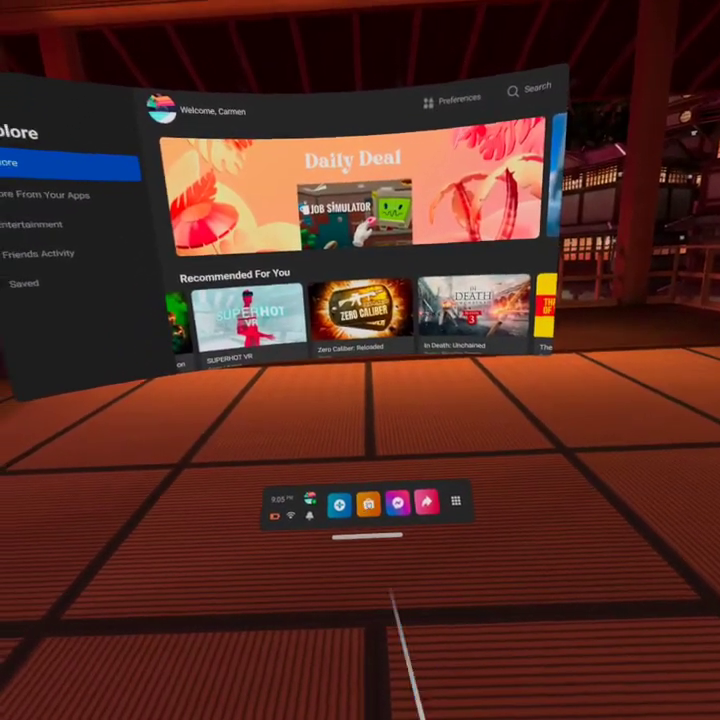
- Search the store for "alcove", view the matching app, and clear the search
left_click(368, 502)
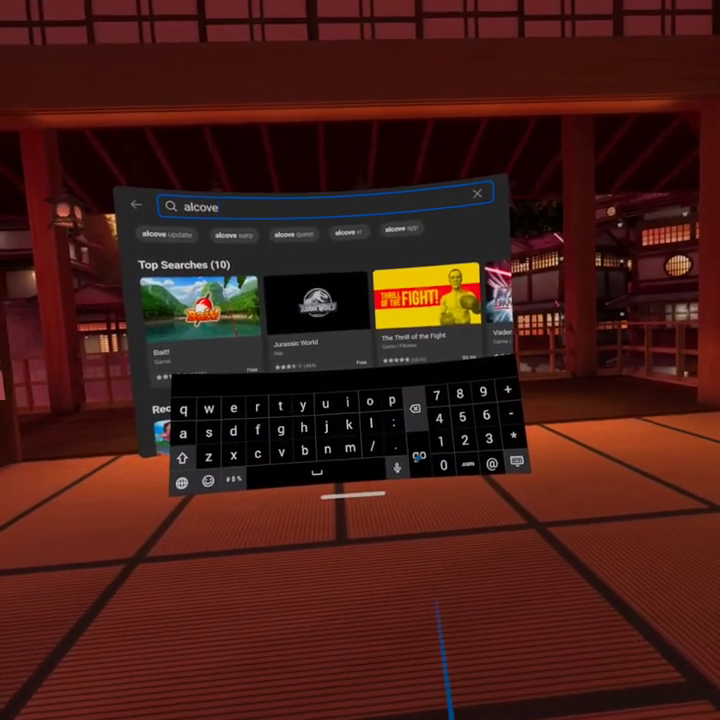
key("super")
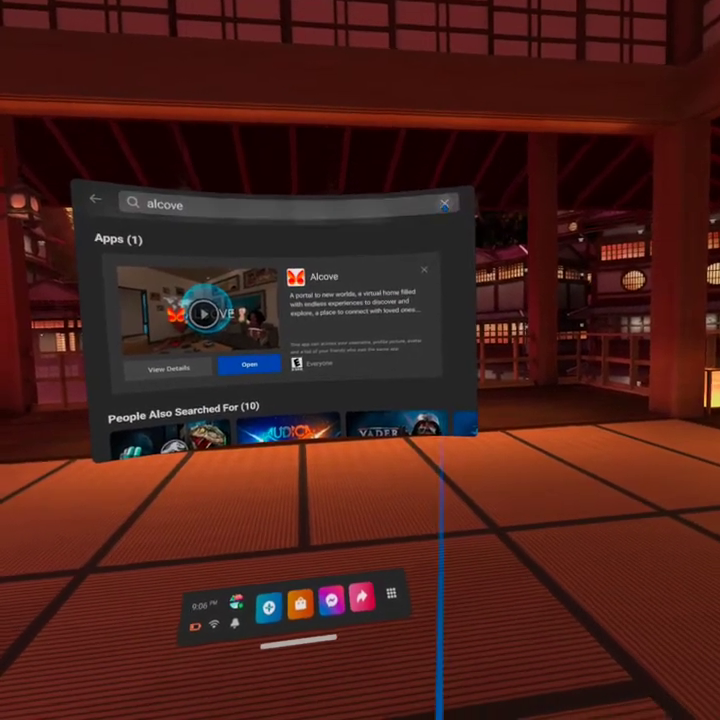
left_click(444, 204)
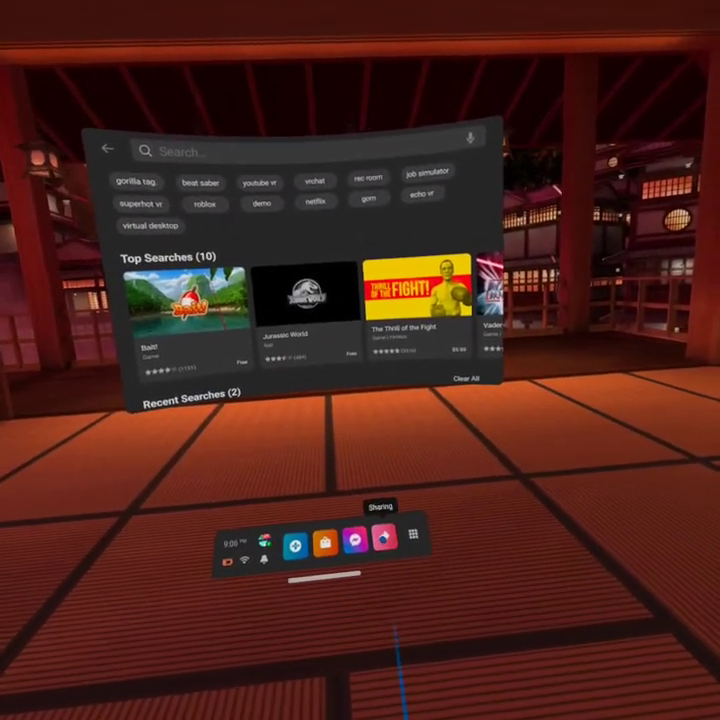
- Review the Sharing options for recording, photos, live streaming and casting, and close them
left_click(384, 538)
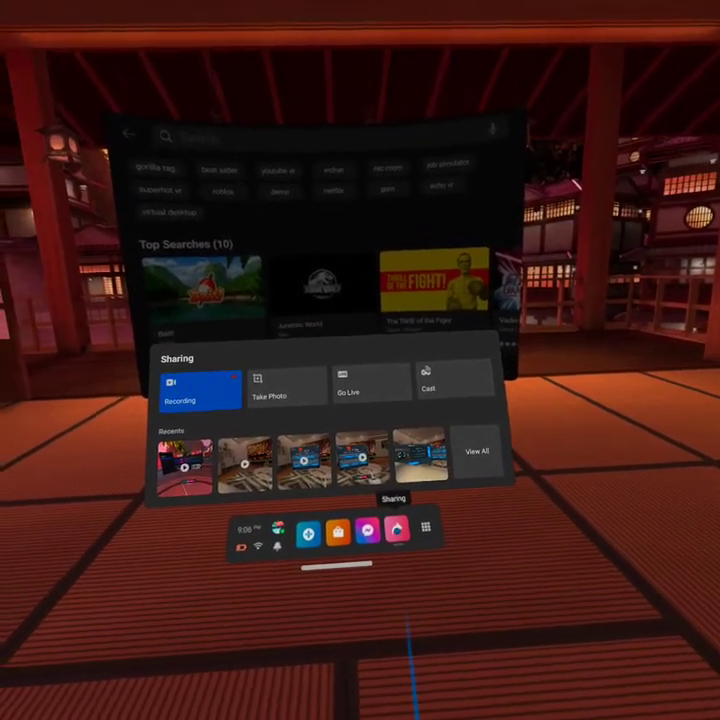
left_click(398, 528)
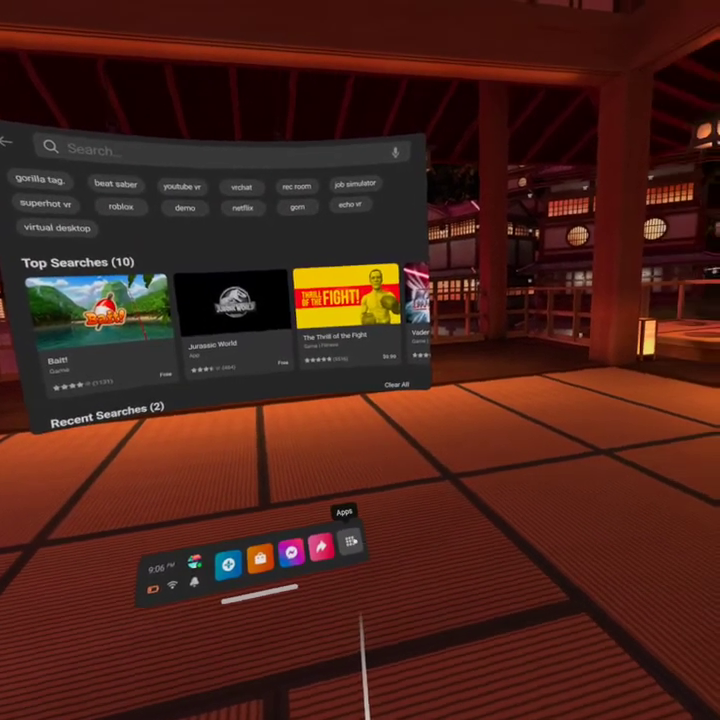
- Open the Apps library and look through the installed apps, from Move and Alcove to Voice Commands
left_click(363, 548)
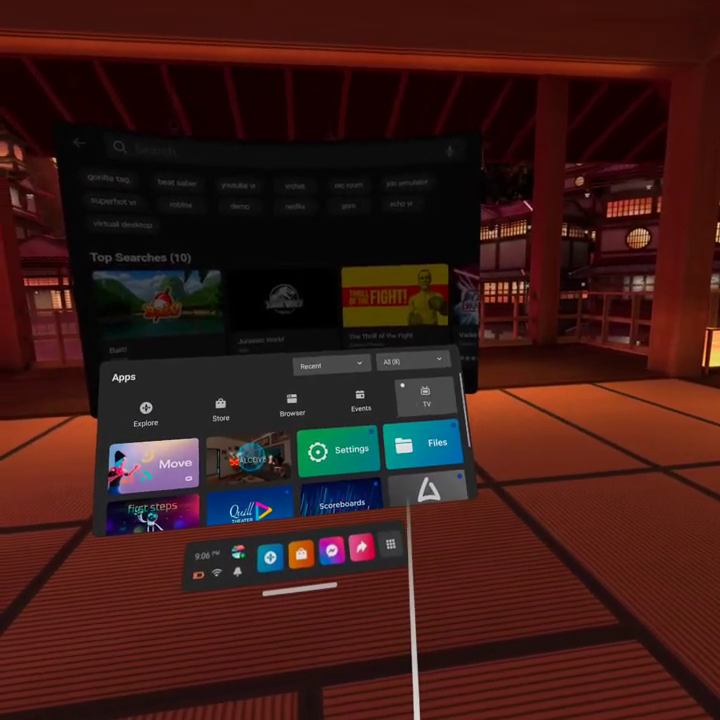
scroll(383, 465, "down", 2)
scroll(385, 395, "up", 1)
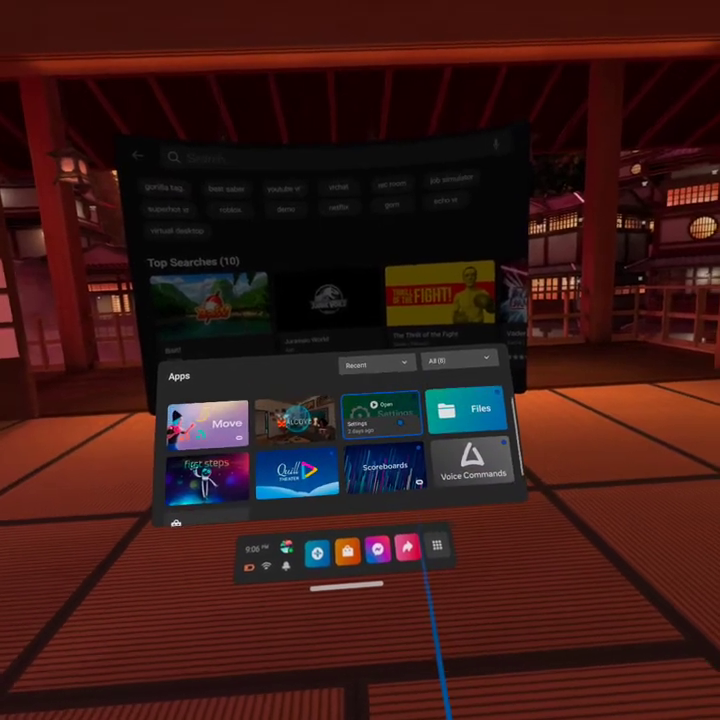
scroll(405, 470, "down", 1)
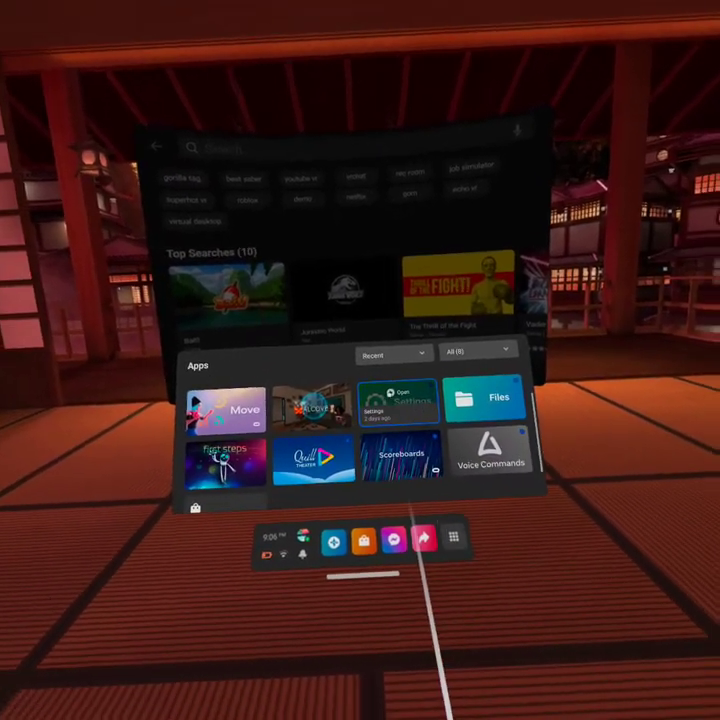